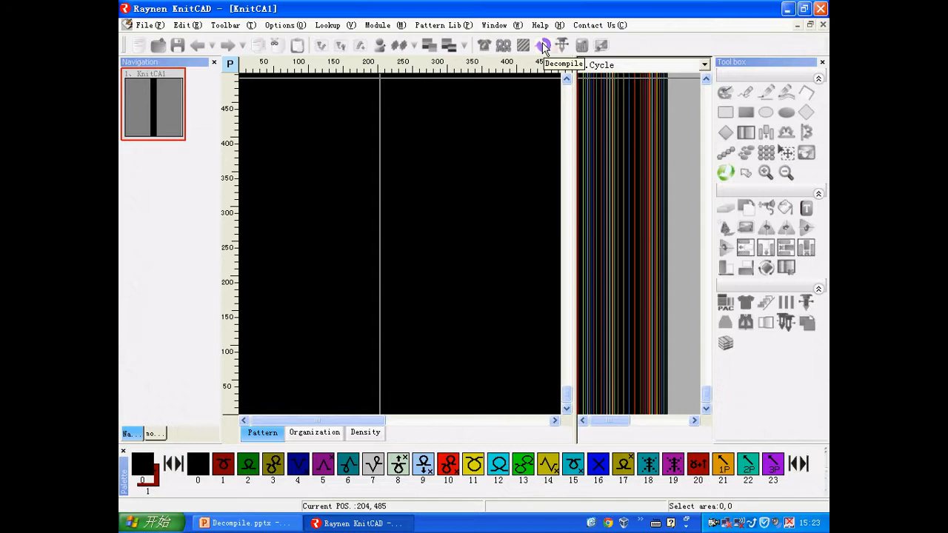
# - Decompile the machine file 3421.001 from the Decompile folder into a KNI pattern
pyautogui.click(544, 46)
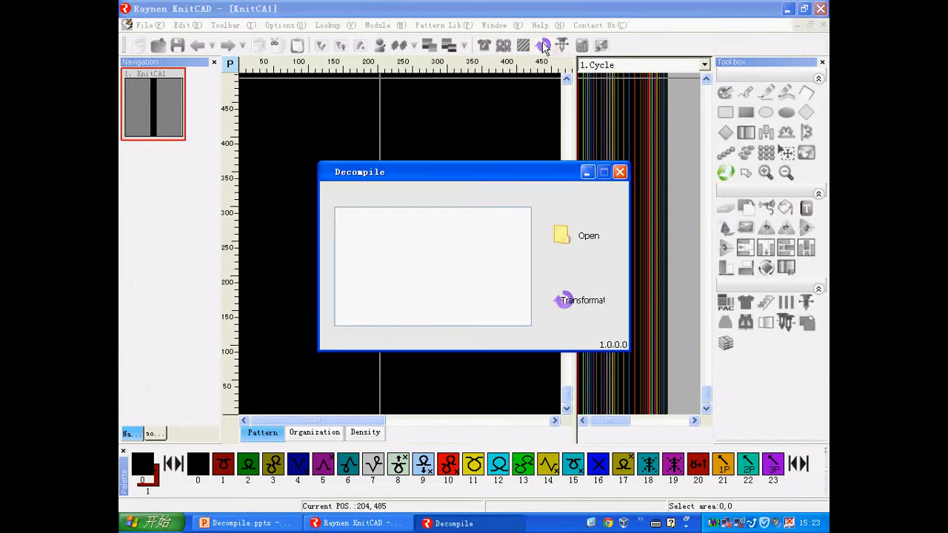
pyautogui.click(584, 239)
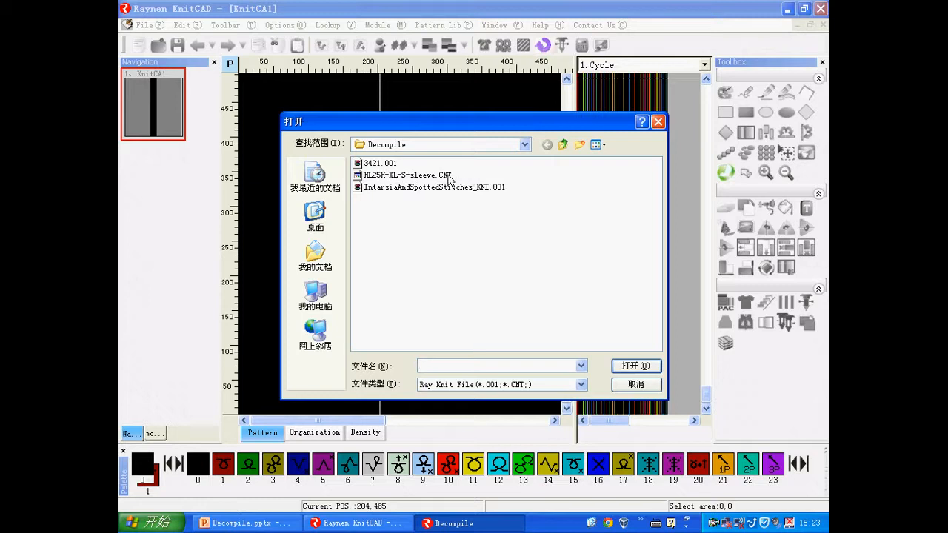
pyautogui.click(386, 165)
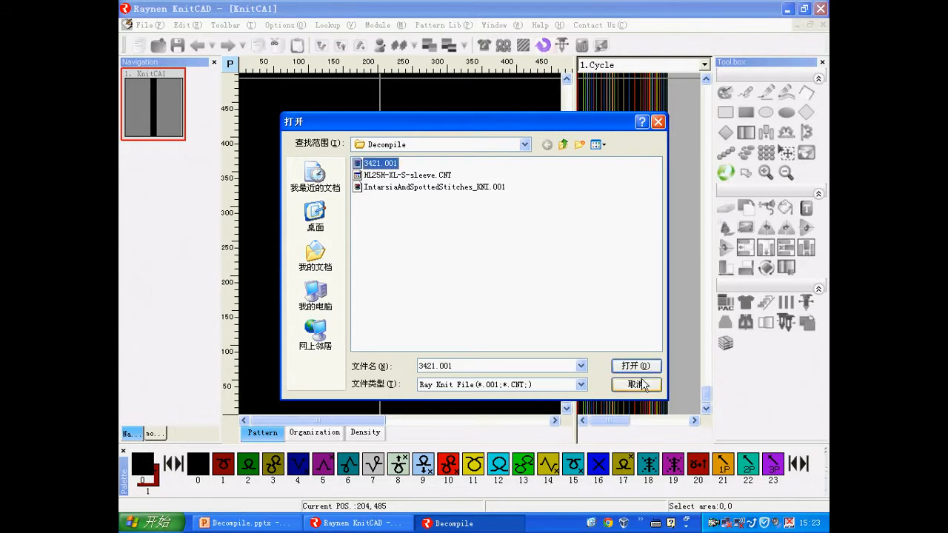
pyautogui.click(632, 368)
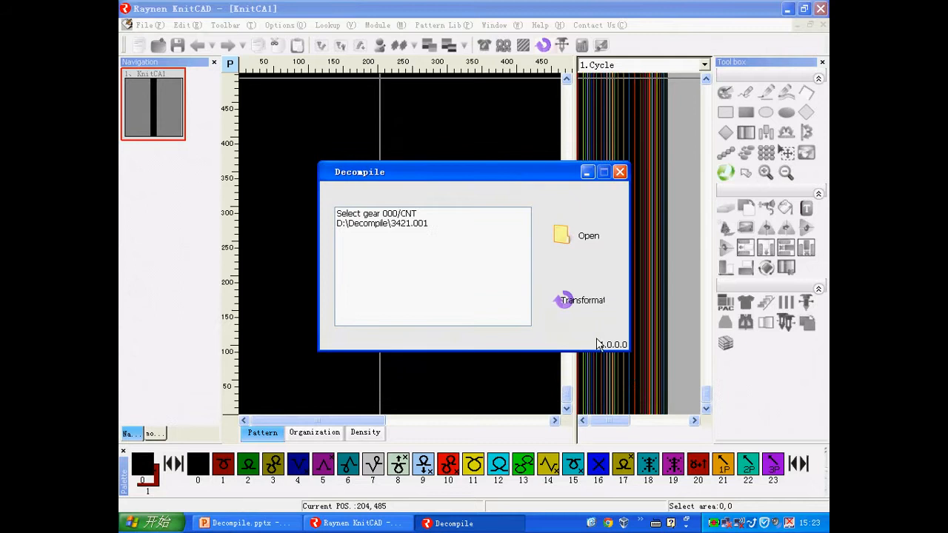
pyautogui.click(577, 305)
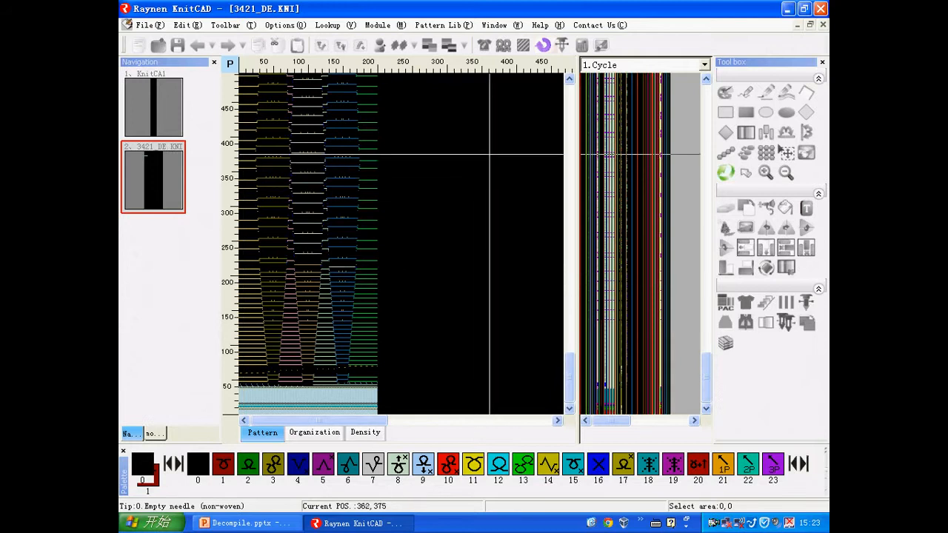
# - Decompile the ordinary-machine file HL25H-XL-S-sleeve.CNT from the Decompile folder into a KNI pattern
pyautogui.click(544, 47)
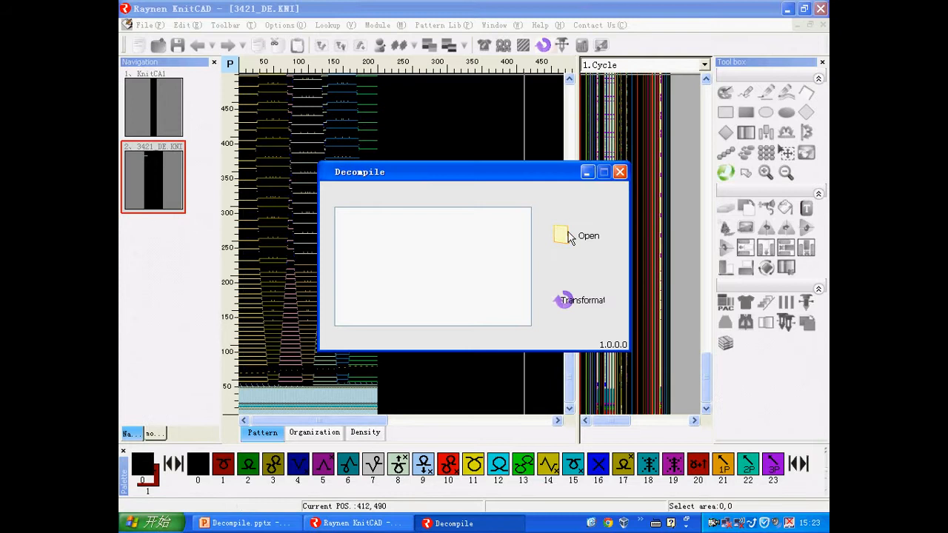
pyautogui.click(570, 237)
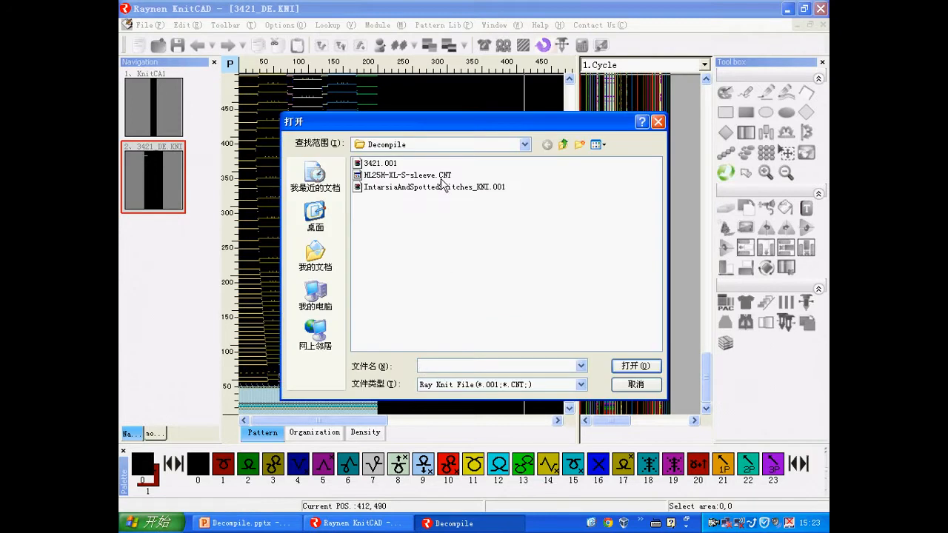
pyautogui.click(407, 175)
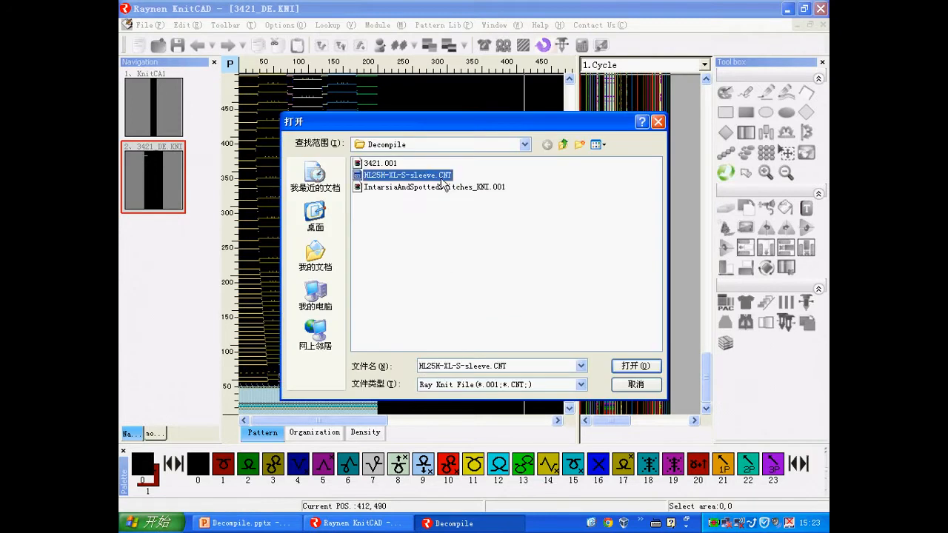
pyautogui.click(622, 366)
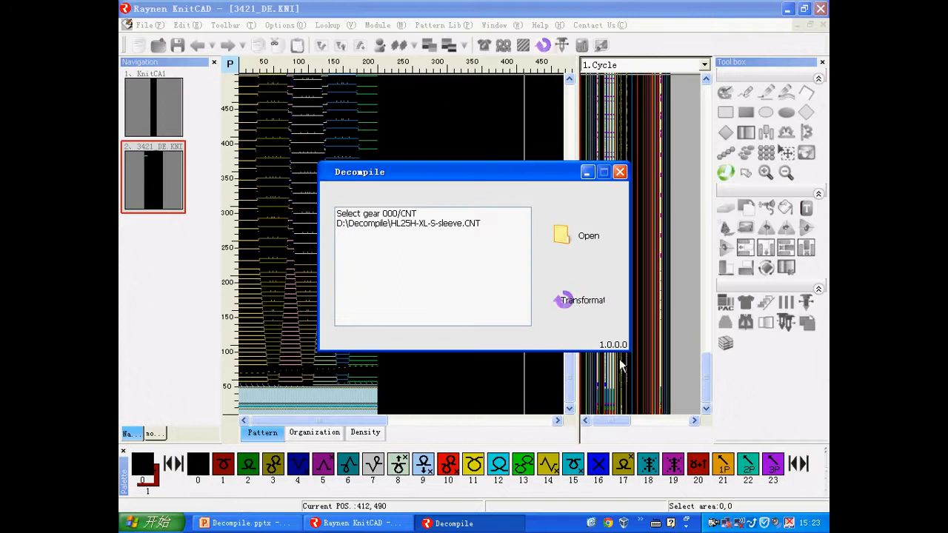
pyautogui.click(580, 304)
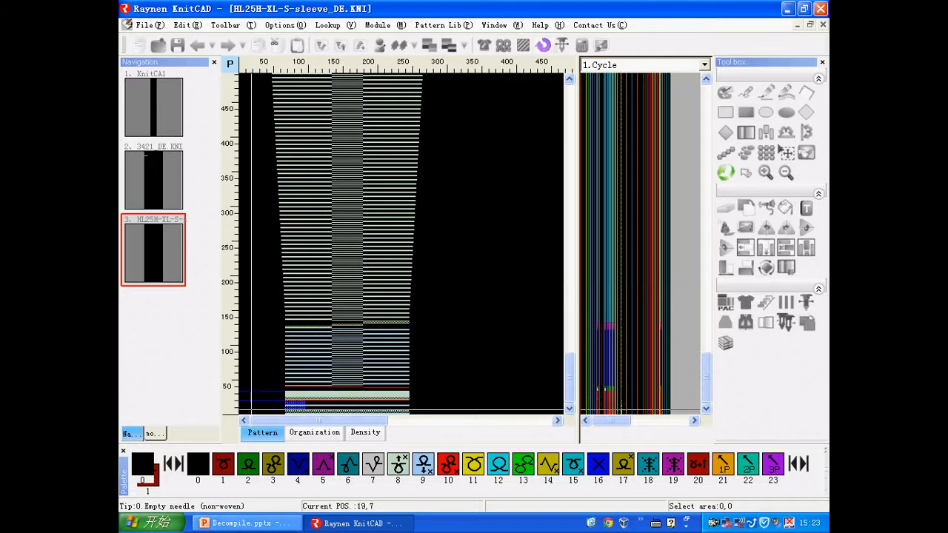
# - Switch to PowerPoint to view the Start Mode slide of Decompile.pptx, and return to KnitCAD
pyautogui.click(244, 523)
pyautogui.click(172, 231)
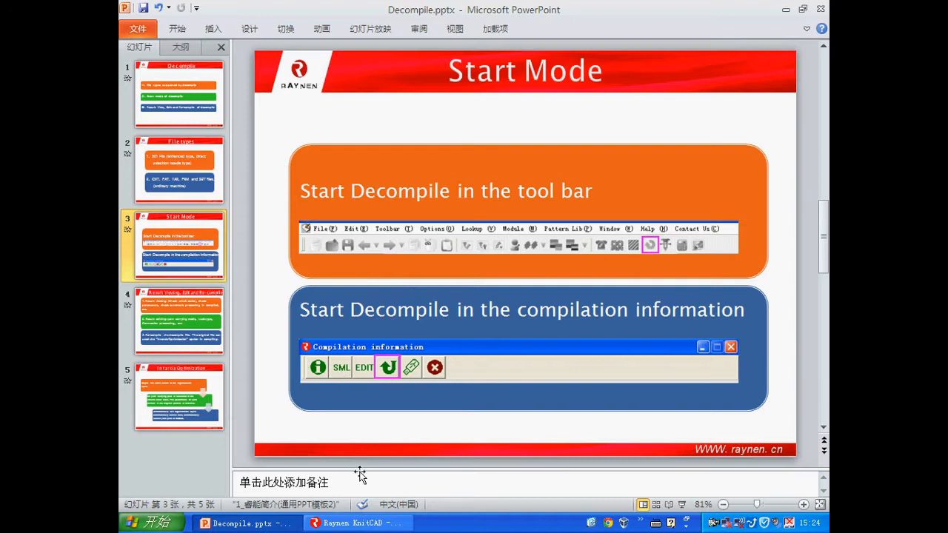
pyautogui.click(355, 523)
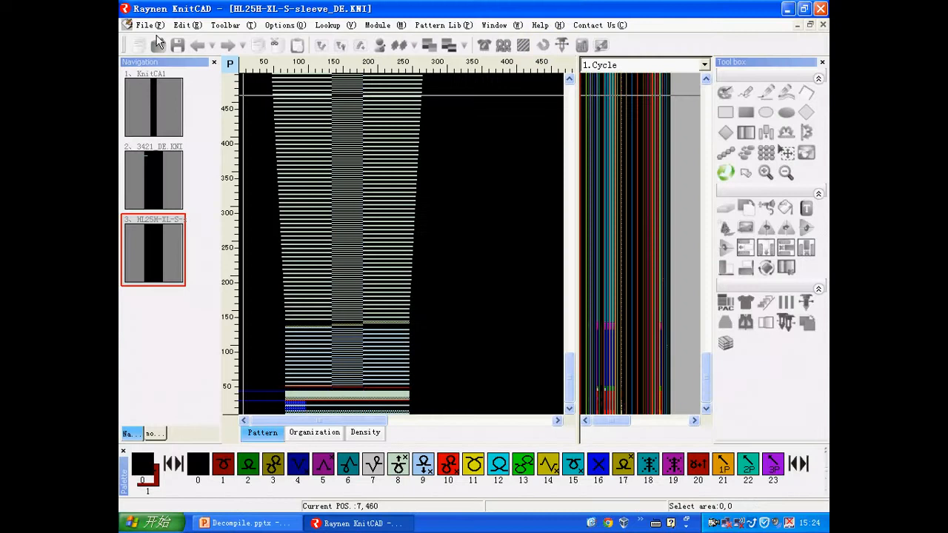
# - Open the intarsia pattern file 3421.KNI
pyautogui.click(158, 46)
pyautogui.click(306, 166)
pyautogui.doubleClick(305, 166)
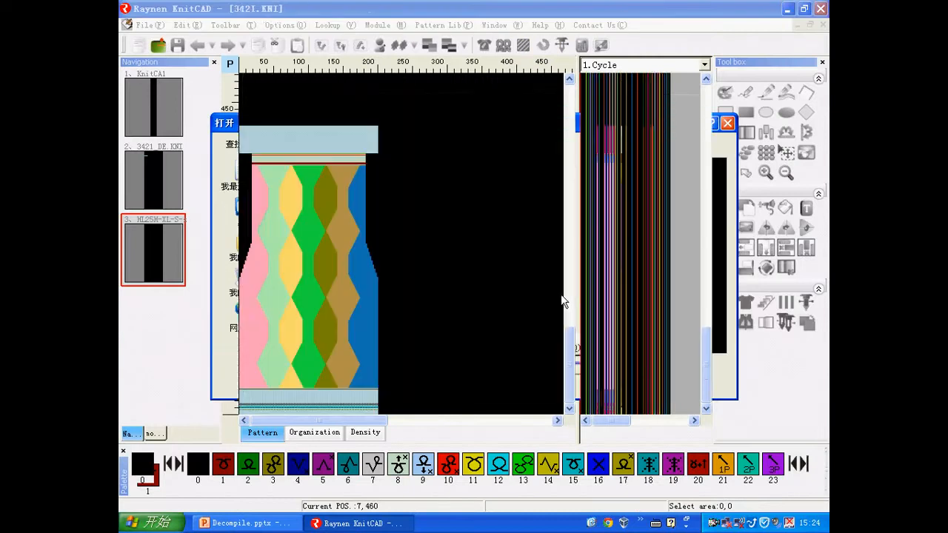
# - Compile 3421.KNI with the current compilation options, accepting the previous yarn setting
pyautogui.click(524, 46)
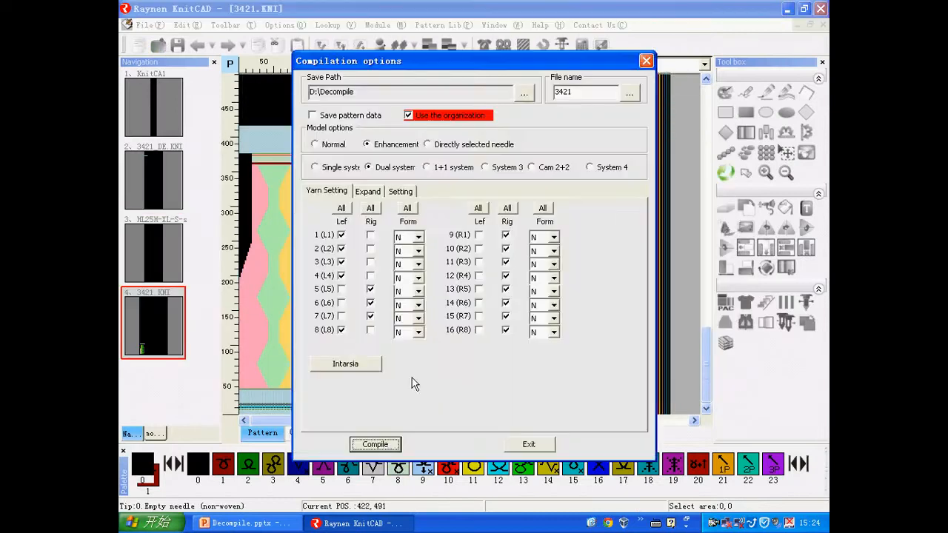
pyautogui.click(376, 443)
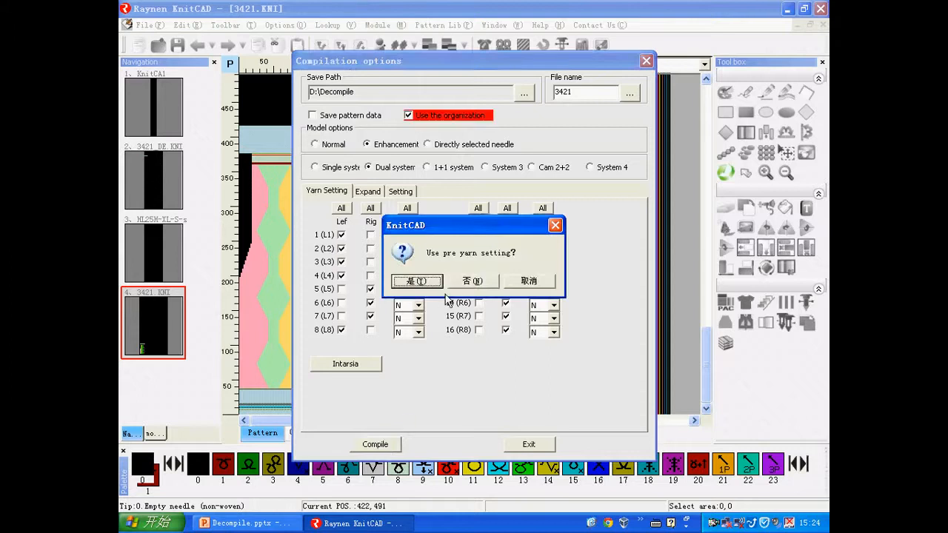
pyautogui.click(427, 281)
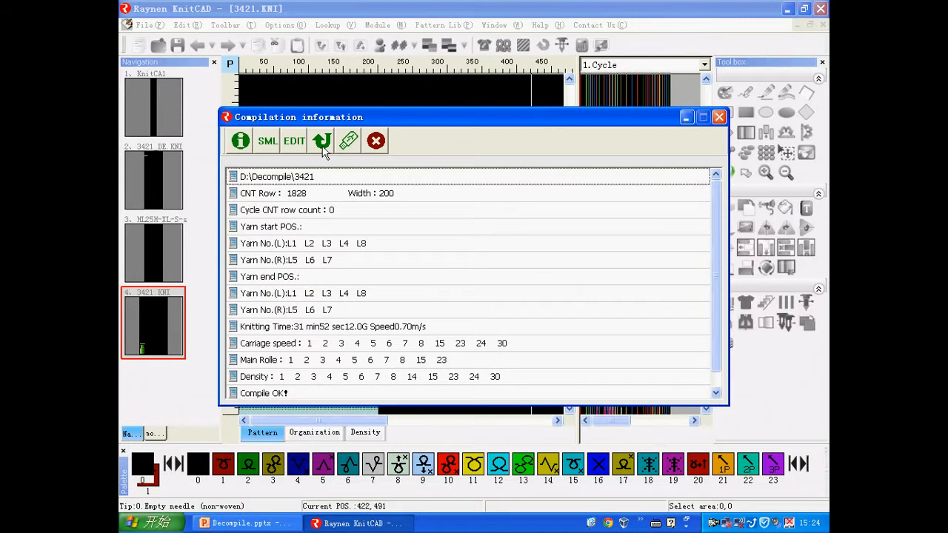
# - Decompile the compiled result directly from the compilation information, and display the decompiled pattern's organization layer
pyautogui.click(323, 143)
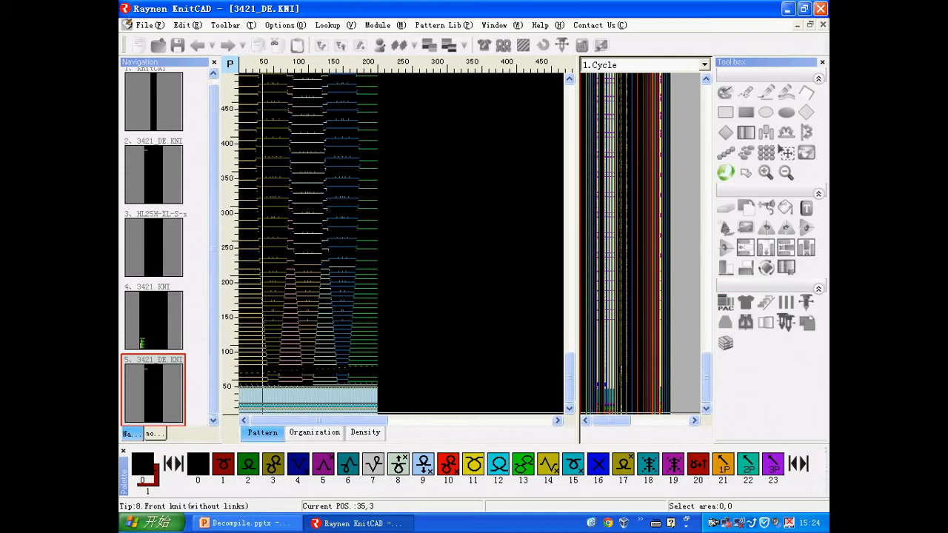
pyautogui.click(315, 432)
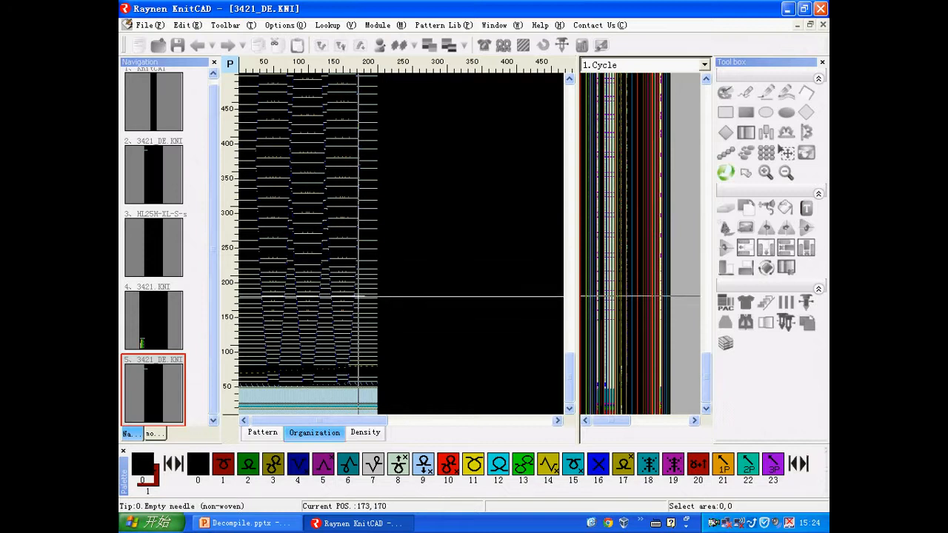
# - Switch to PowerPoint to view the Result Viewing, Edit and Re-compile slide, and return to KnitCAD
pyautogui.click(276, 528)
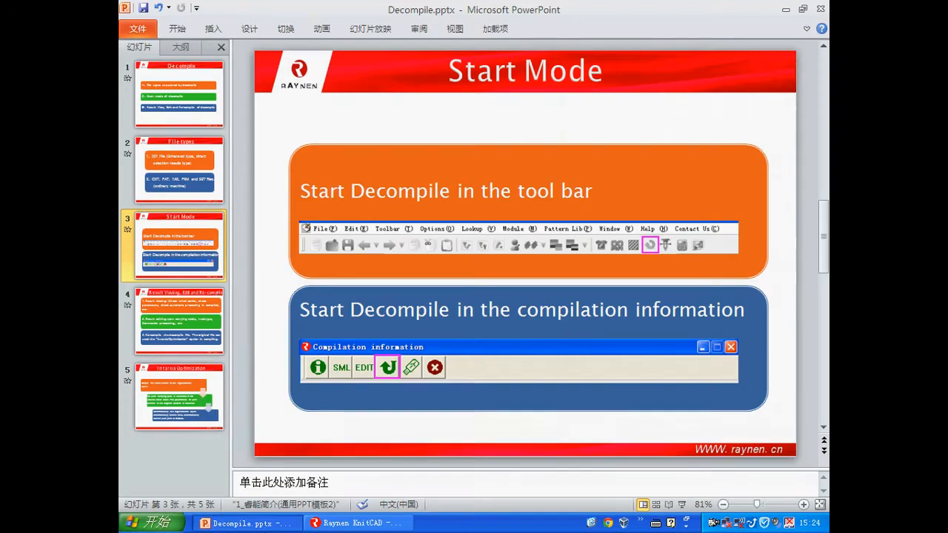
pyautogui.click(186, 321)
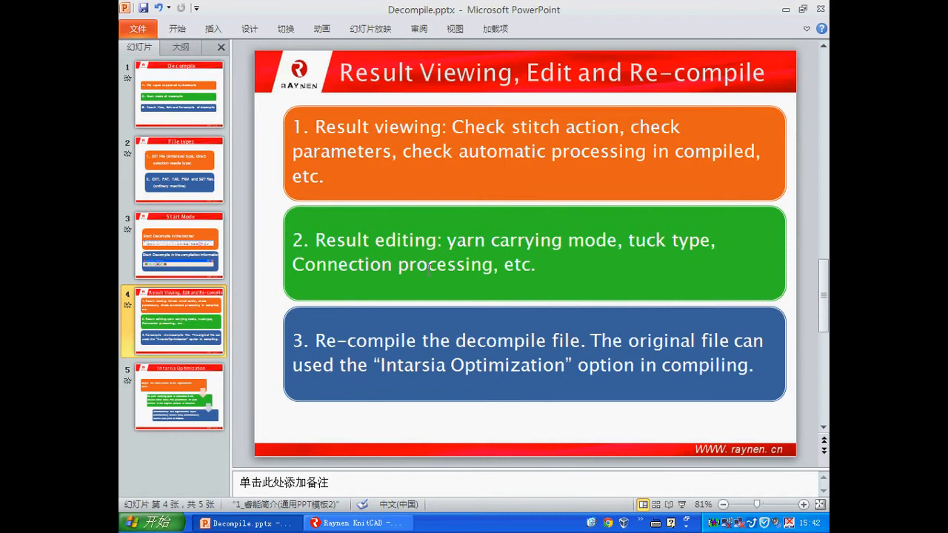
pyautogui.click(354, 523)
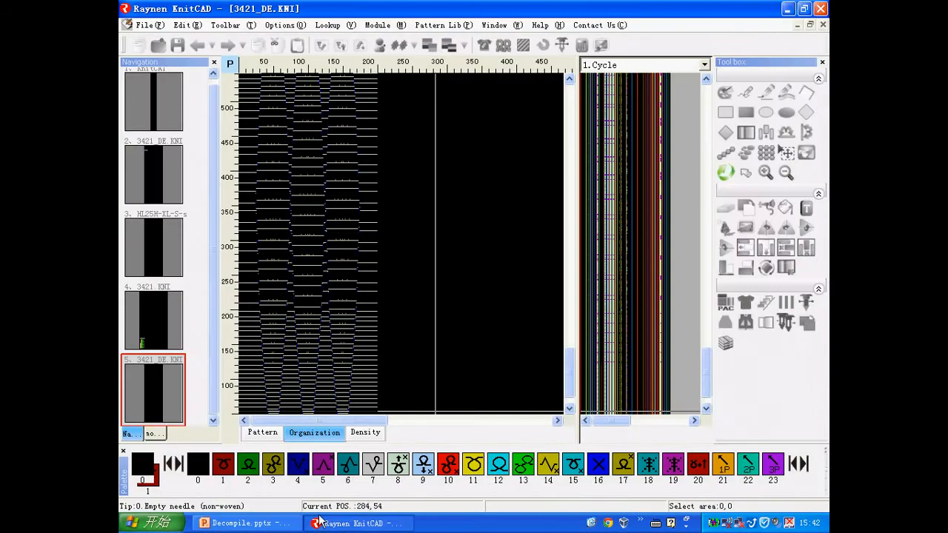
# - Examine the stitch actions at the intarsia area boundaries in the organization layer of 3421_DE.KNI, and return to the pattern layer
pyautogui.scroll(2, 279, 376)
pyautogui.scroll(-2, 277, 331)
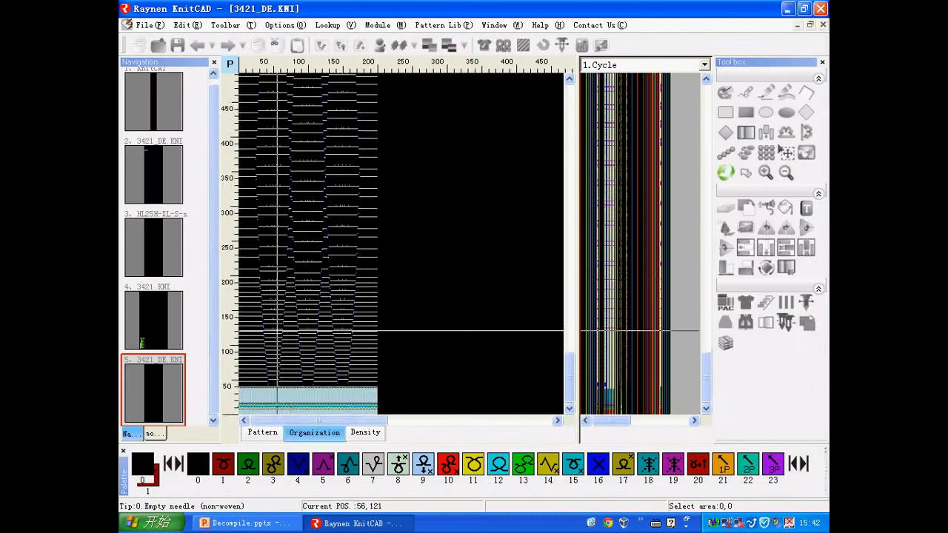
pyautogui.scroll(1, 267, 382)
pyautogui.scroll(3, 267, 382)
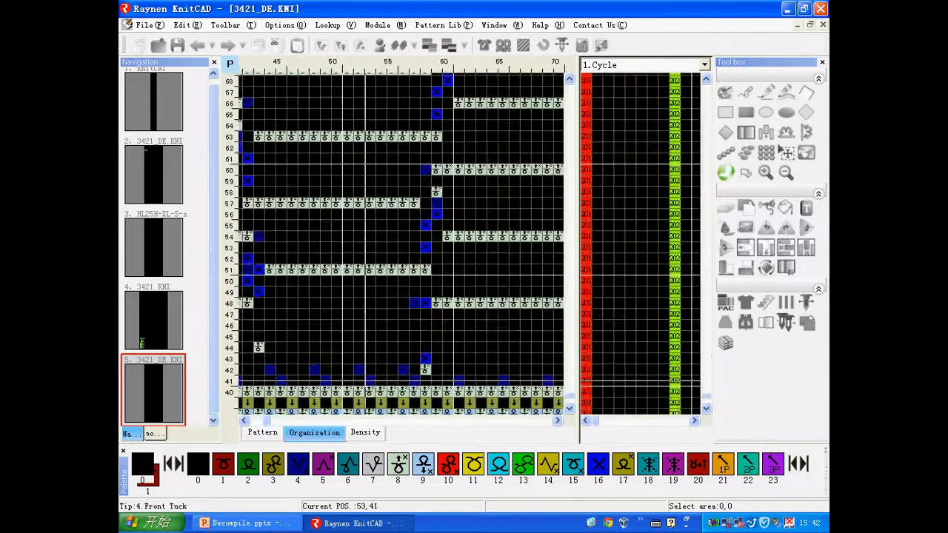
pyautogui.scroll(1, 381, 371)
pyautogui.scroll(1, 382, 371)
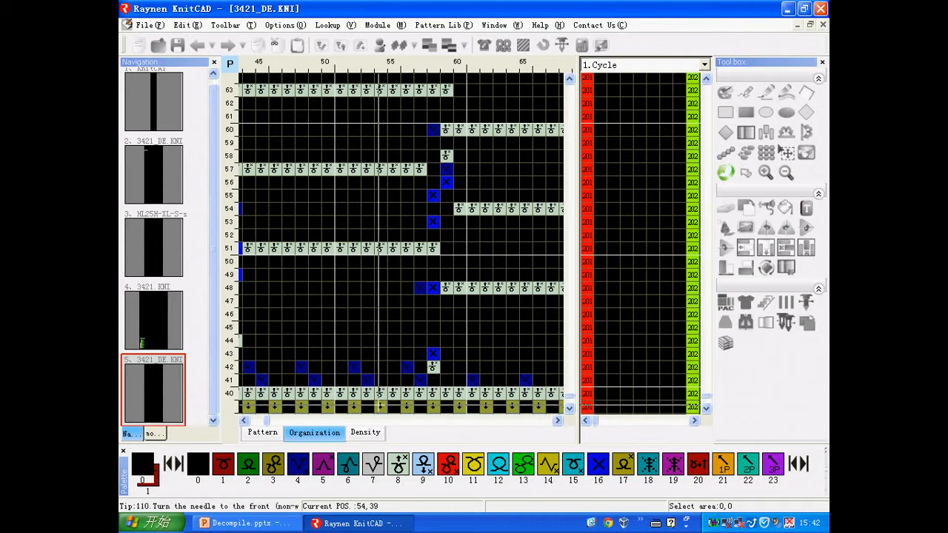
pyautogui.scroll(-4, 357, 407)
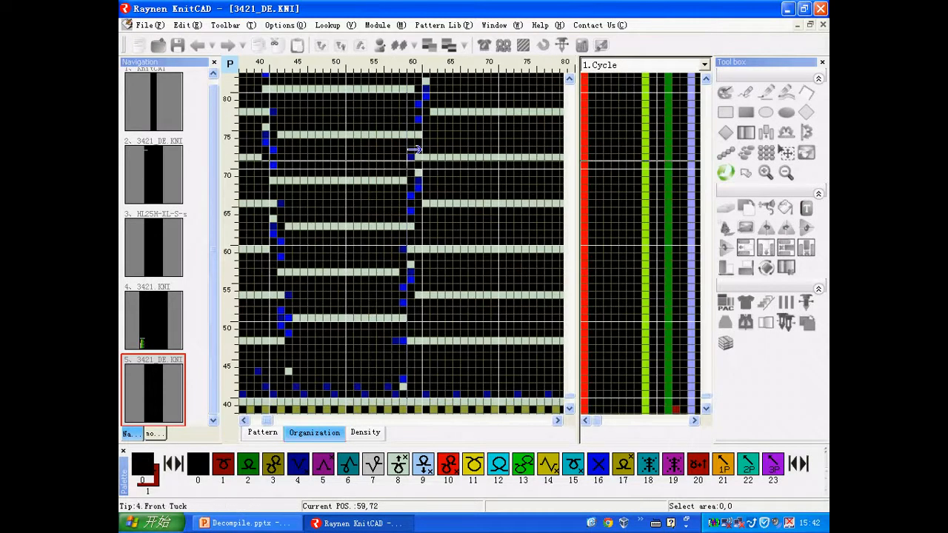
pyautogui.scroll(3, 413, 153)
pyautogui.scroll(2, 420, 211)
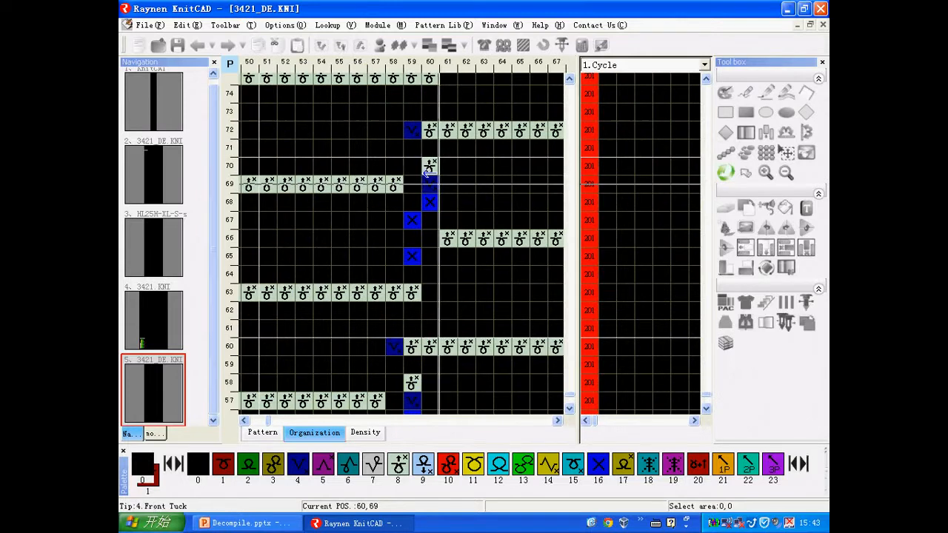
pyautogui.moveTo(413, 168)
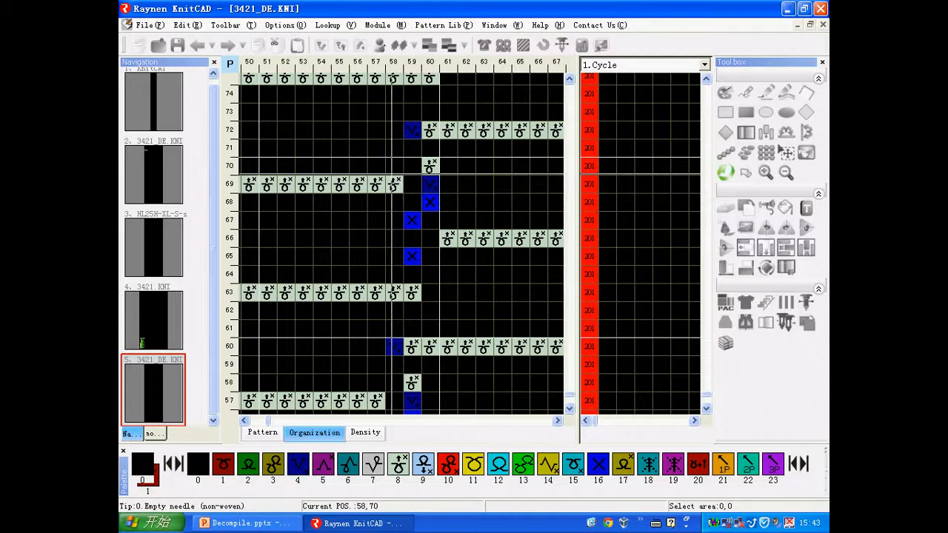
pyautogui.scroll(-3, 394, 164)
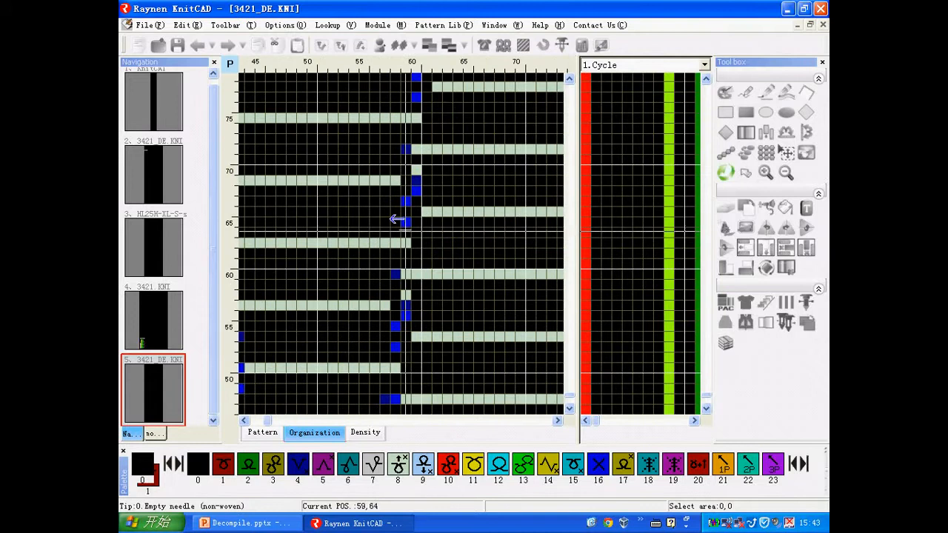
pyautogui.scroll(-5, 389, 216)
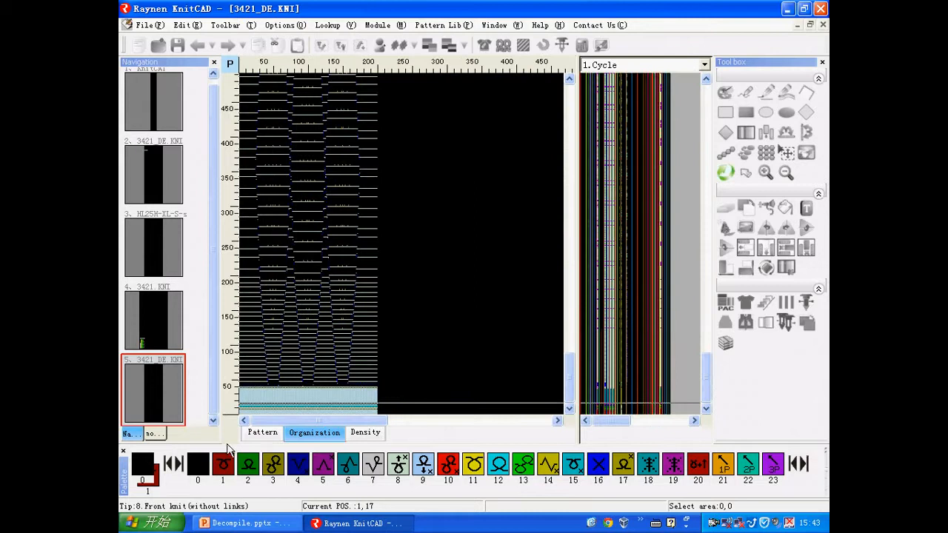
pyautogui.click(269, 434)
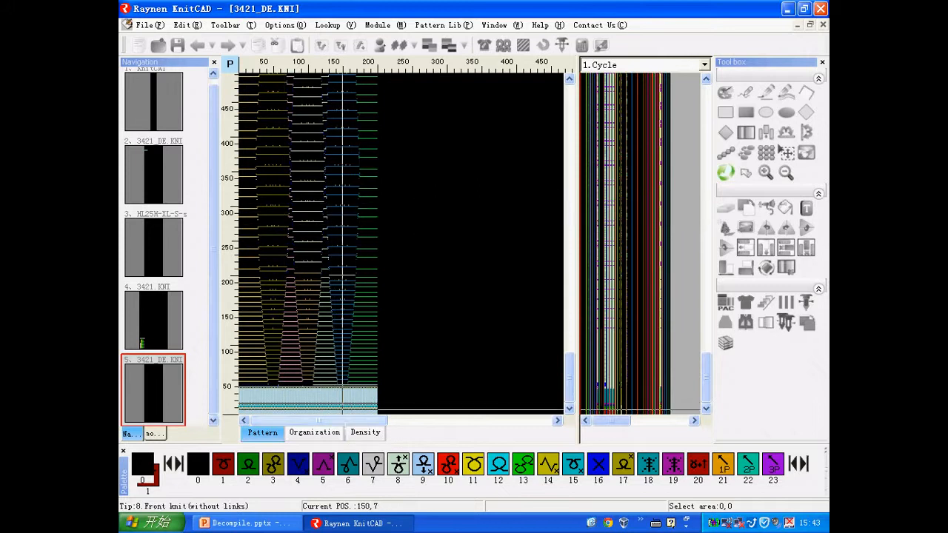
# - Switch to PowerPoint to view the Intarsia Optimization slide, and return to KnitCAD
pyautogui.click(245, 523)
pyautogui.click(198, 387)
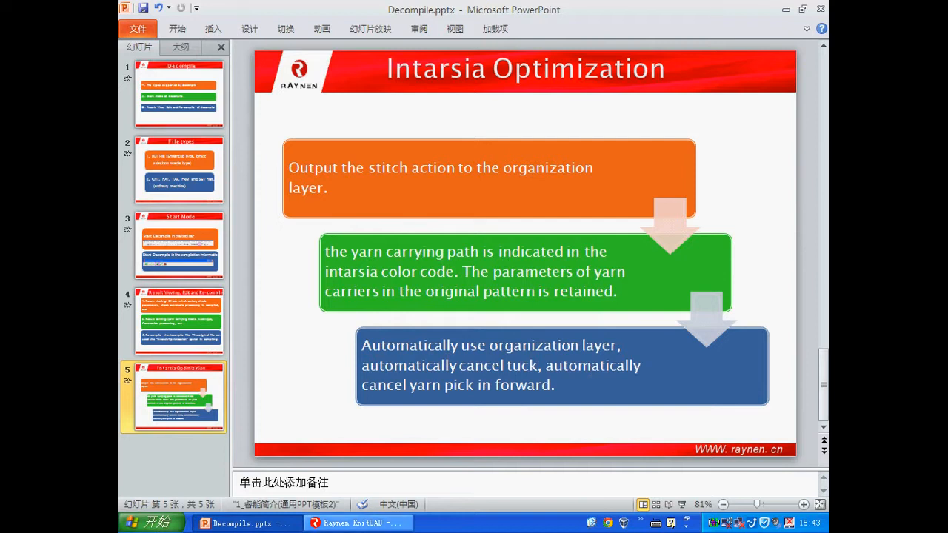
pyautogui.click(382, 525)
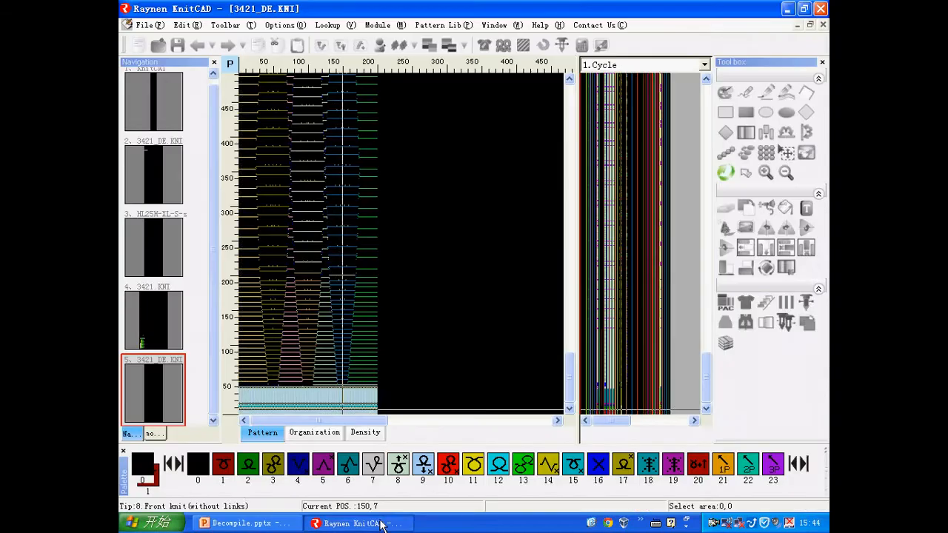
# - Compile the original pattern 3421.KNI with the previous intarsia yarn settings, and decompile the result directly from the compilation information
pyautogui.click(143, 333)
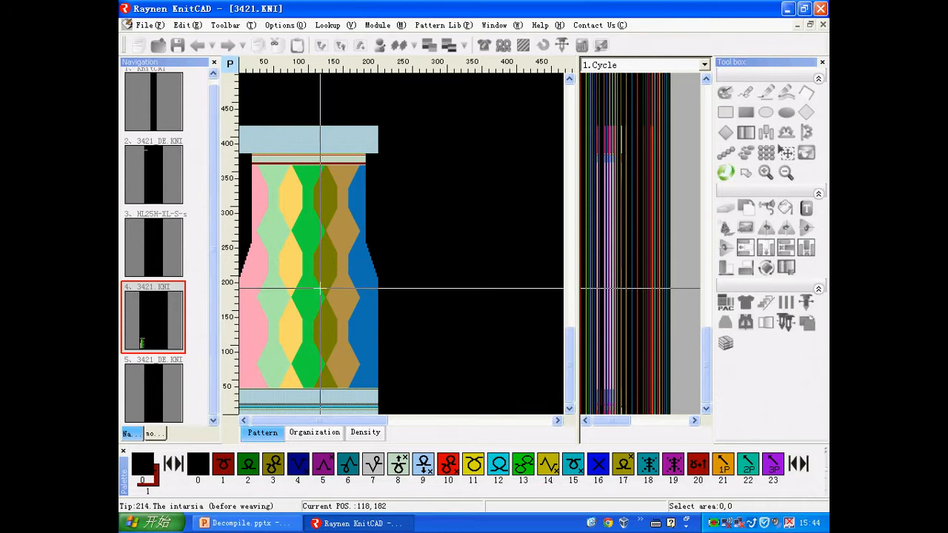
pyautogui.click(523, 45)
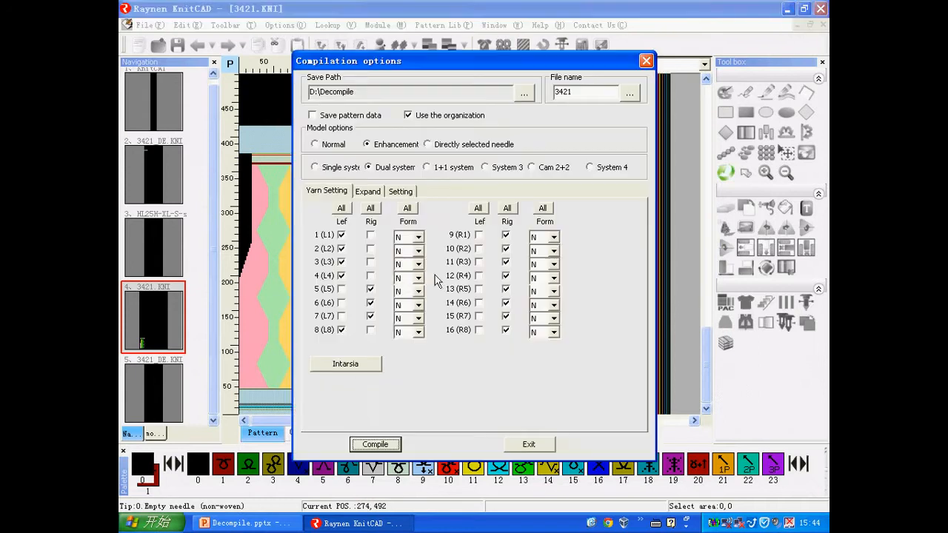
pyautogui.click(357, 366)
pyautogui.click(404, 286)
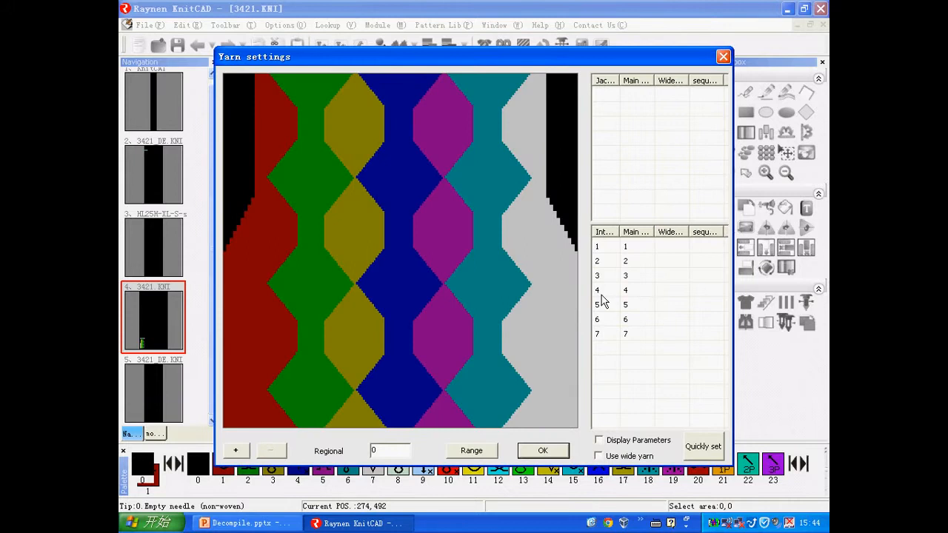
pyautogui.click(543, 452)
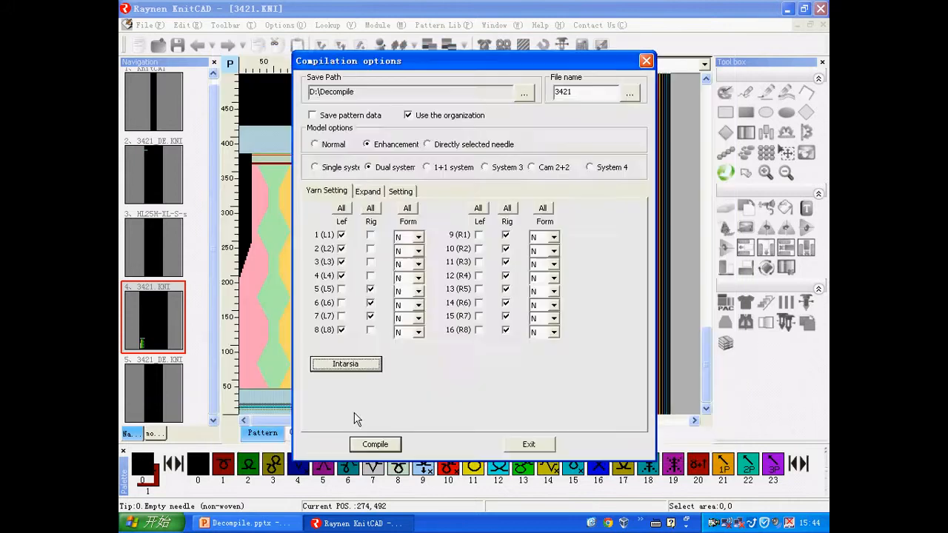
pyautogui.click(385, 445)
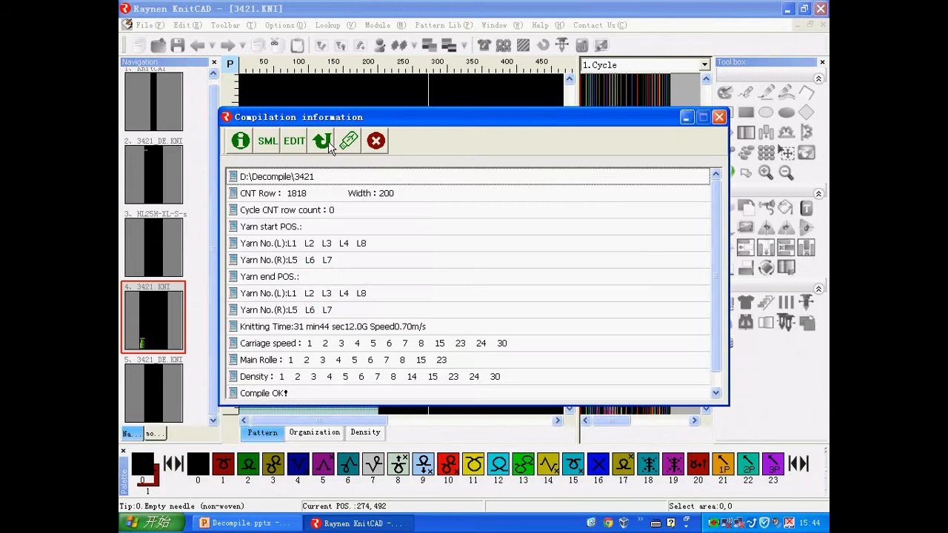
pyautogui.click(328, 141)
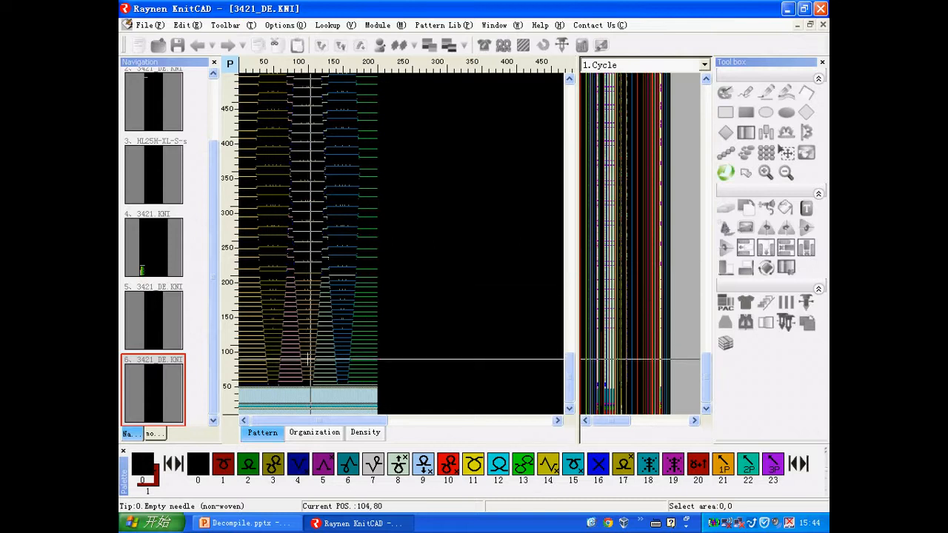
# - Examine the intarsia area boundaries at the beginning of the newly decompiled pattern, and display its organization layer
pyautogui.scroll(3, 274, 391)
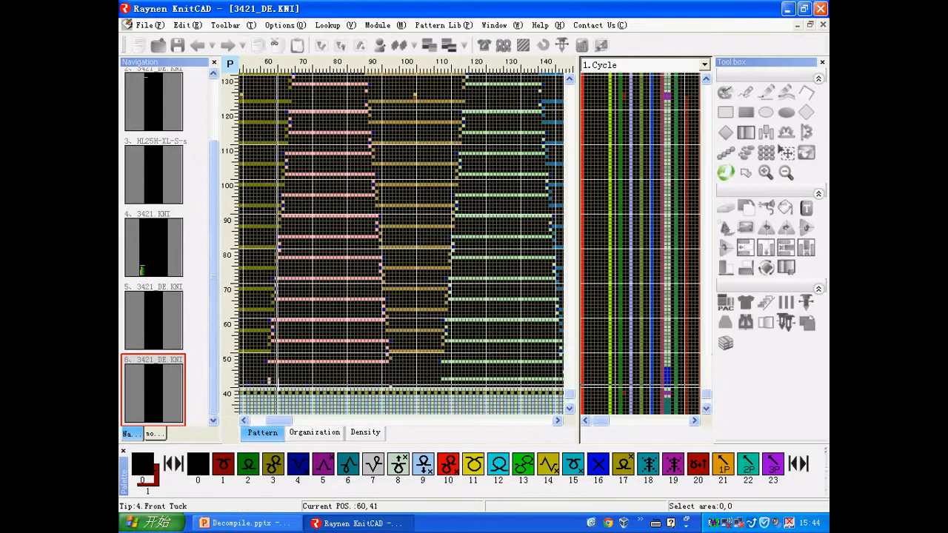
pyautogui.scroll(1, 278, 387)
pyautogui.scroll(2, 333, 356)
pyautogui.scroll(-2, 381, 339)
pyautogui.scroll(4, 417, 378)
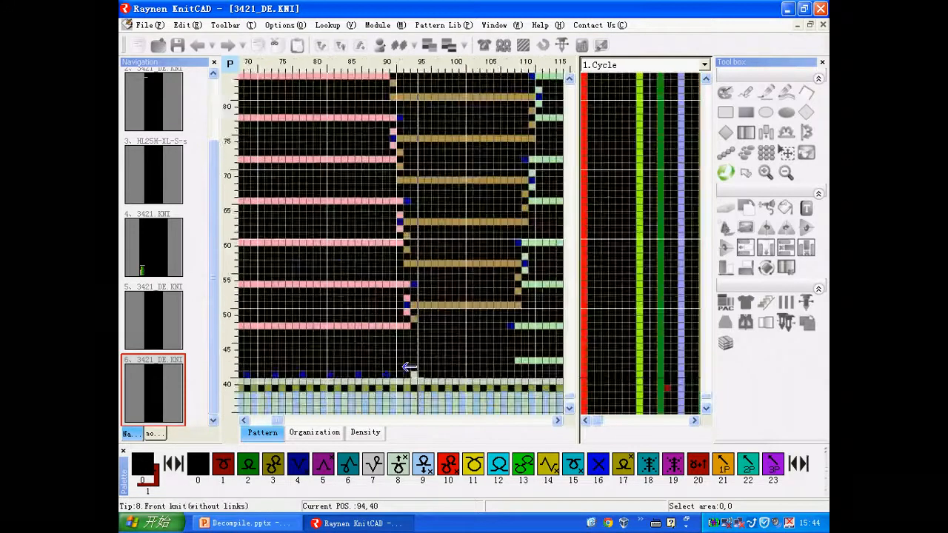
pyautogui.scroll(-6, 400, 363)
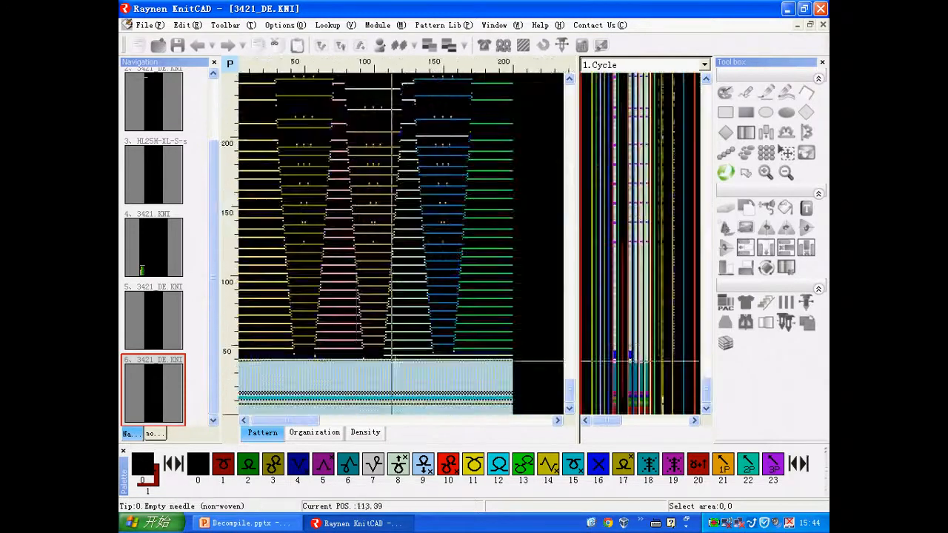
pyautogui.scroll(-3, 392, 361)
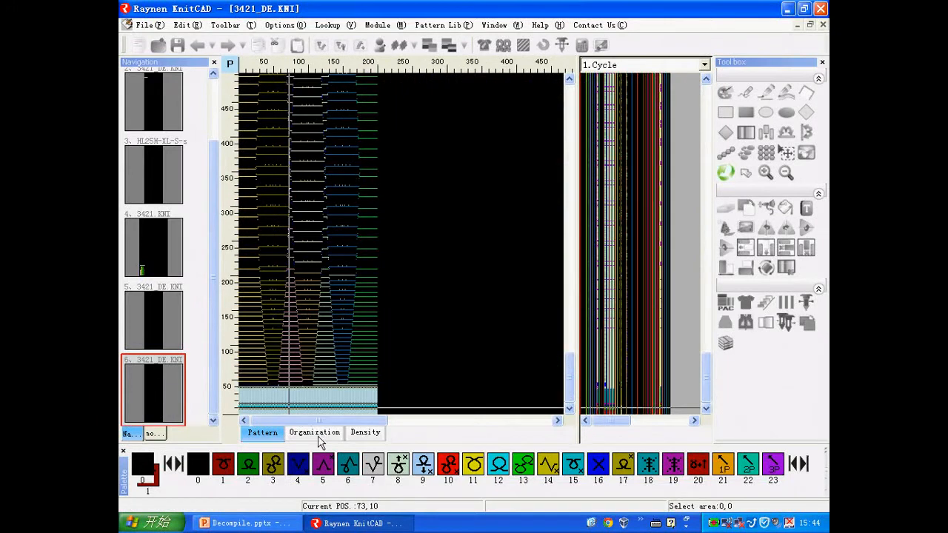
pyautogui.click(315, 432)
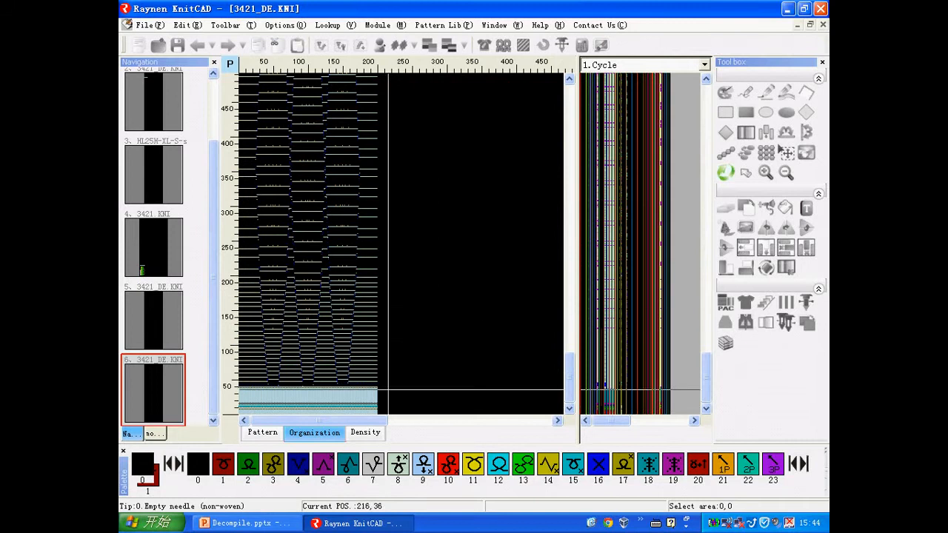
# - Recompile the decompiled pattern as 3421_DE using the previous intarsia yarn settings, and close the compilation information
pyautogui.click(525, 46)
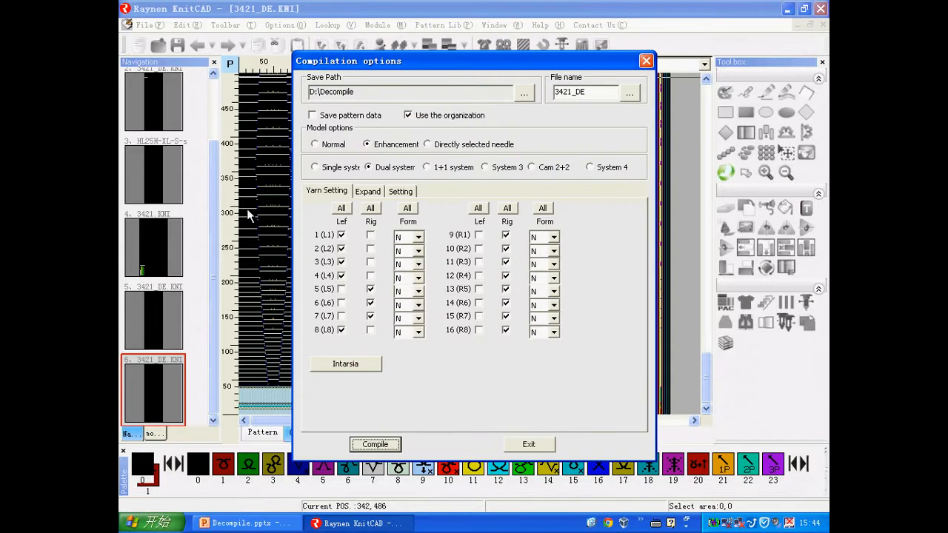
pyautogui.click(354, 364)
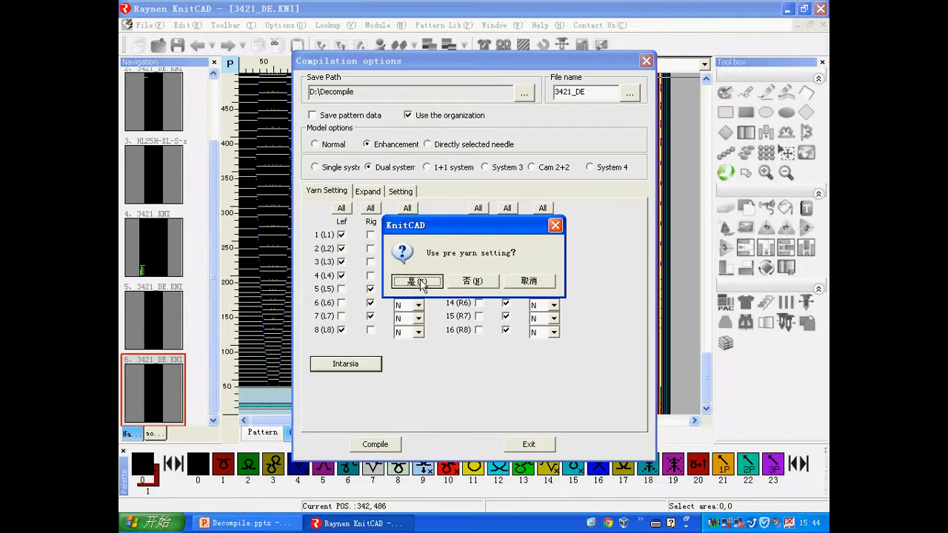
pyautogui.click(419, 281)
pyautogui.click(351, 366)
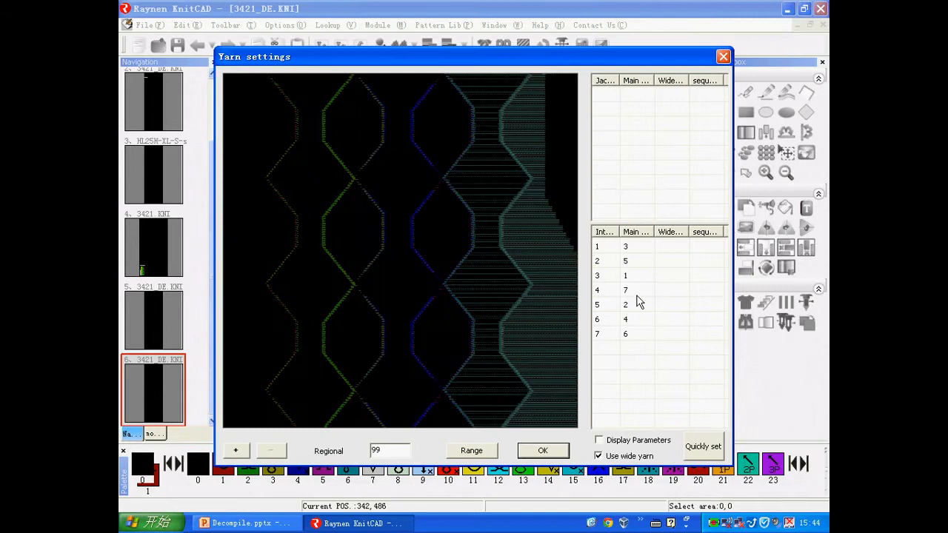
pyautogui.click(544, 451)
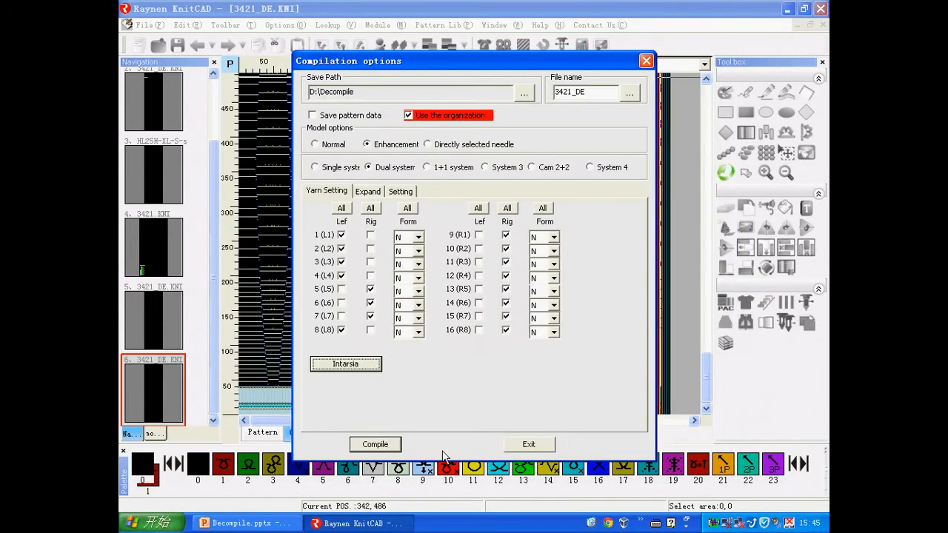
pyautogui.click(376, 445)
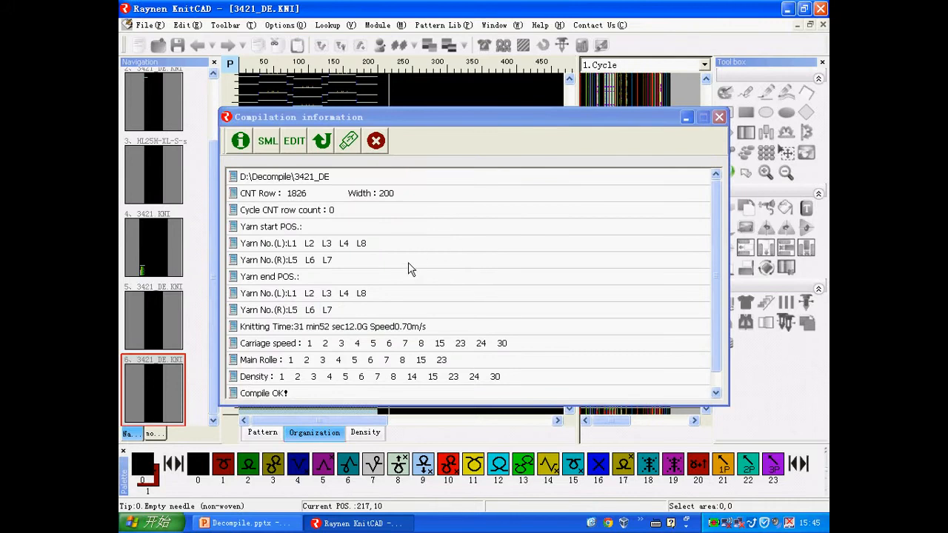
pyautogui.click(377, 143)
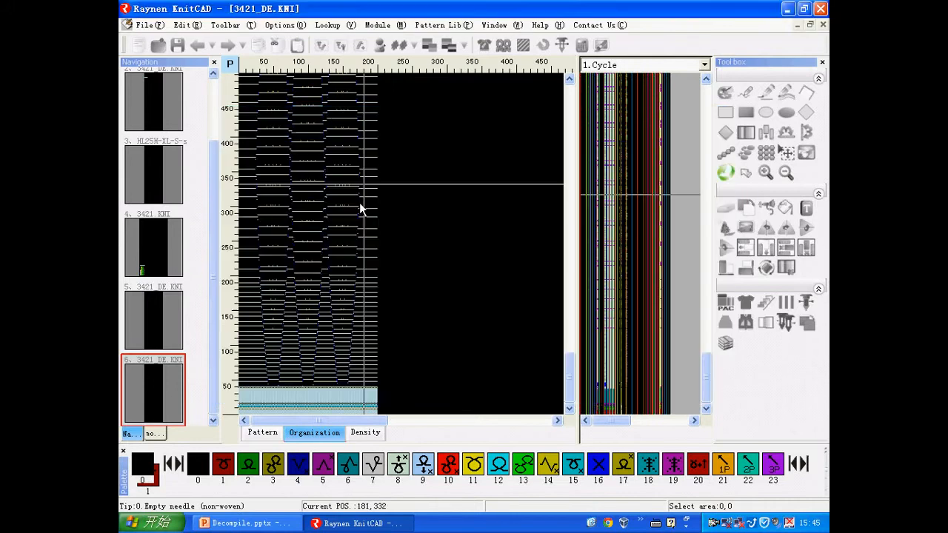
# - Return to the pattern layer, and switch to PowerPoint to view the Intarsia Optimization slide
pyautogui.click(264, 433)
pyautogui.click(245, 523)
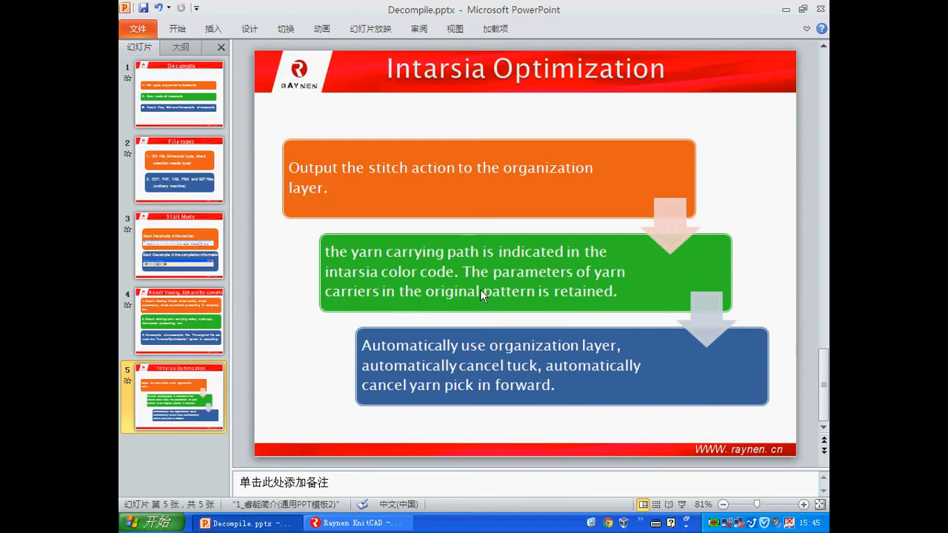